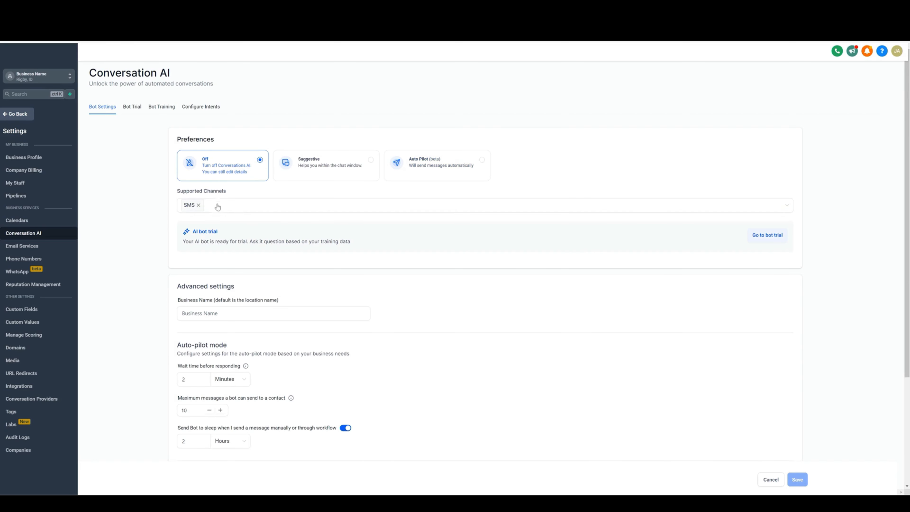
Step: Add Facebook, Instagram, GBP, Chat Widget (SMS chat) and Live Chat to the supported channels
click(226, 207)
click(207, 233)
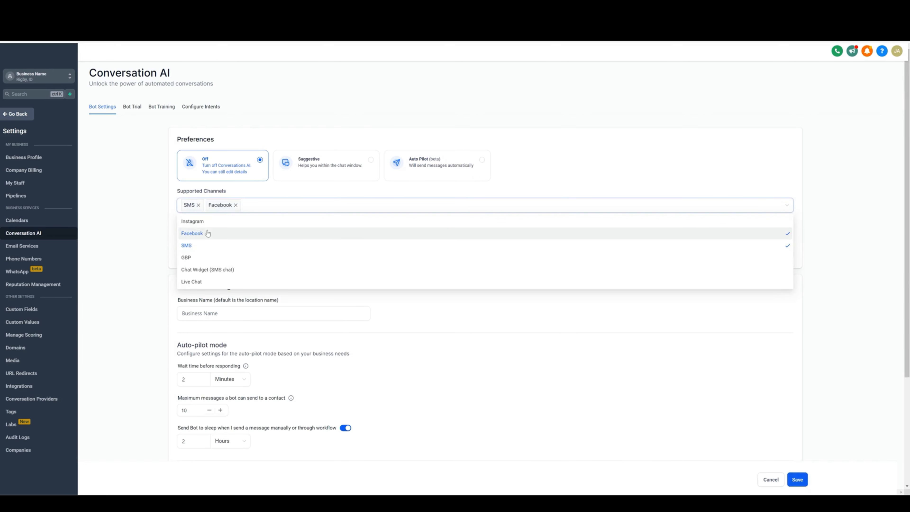
click(203, 222)
click(197, 258)
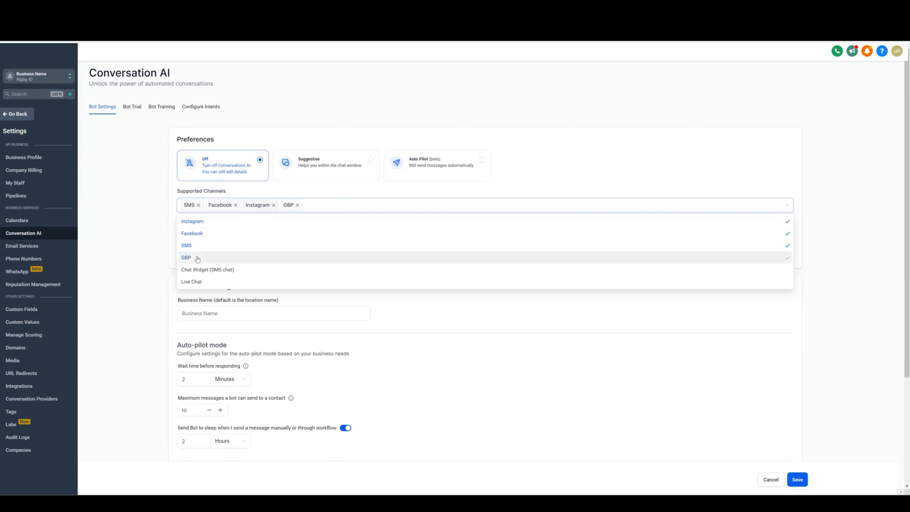
click(200, 271)
click(199, 283)
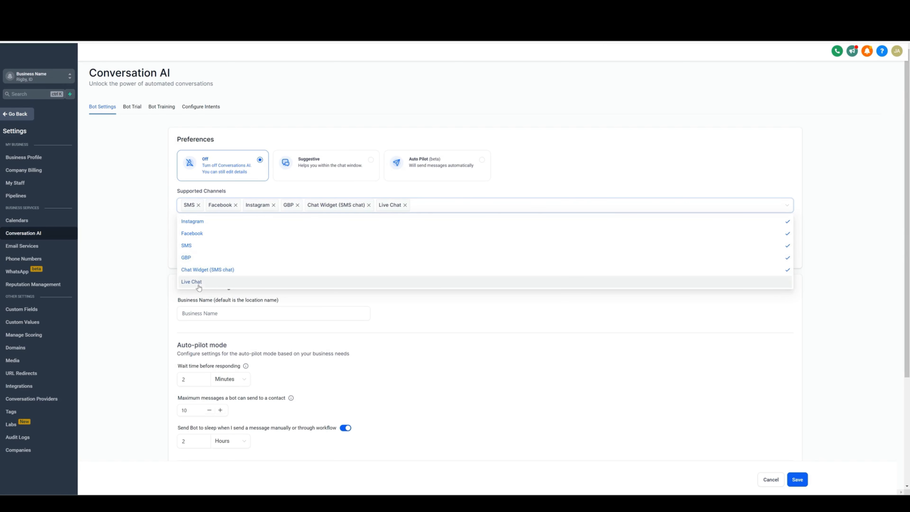
click(432, 194)
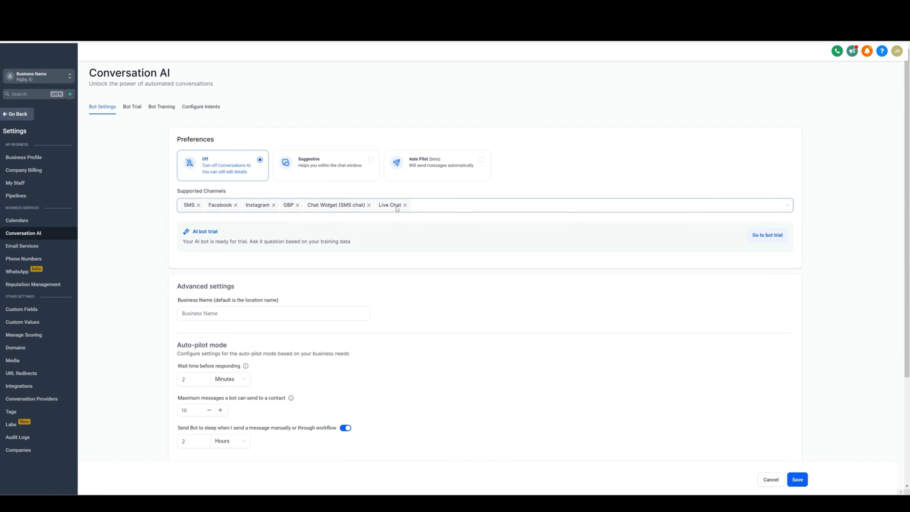
Step: Remove every supported channel except Instagram
click(405, 205)
click(369, 205)
click(298, 205)
click(236, 205)
click(198, 205)
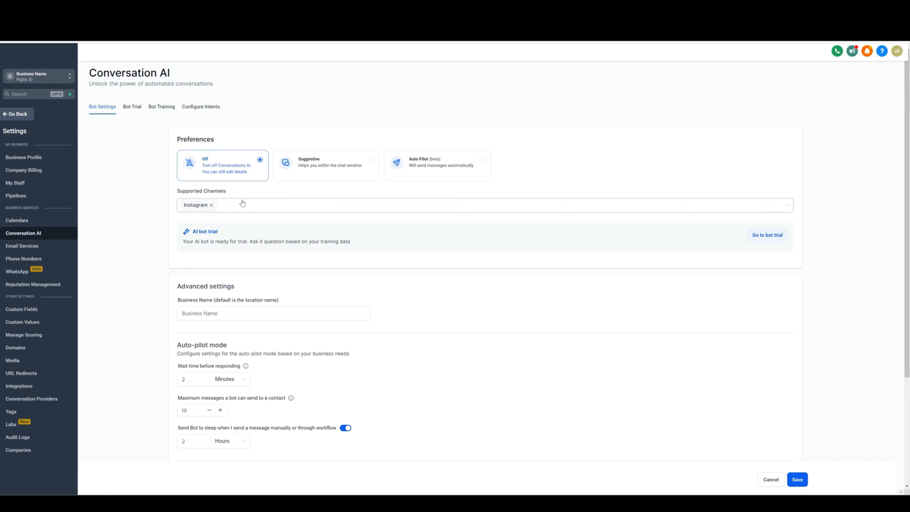
click(245, 207)
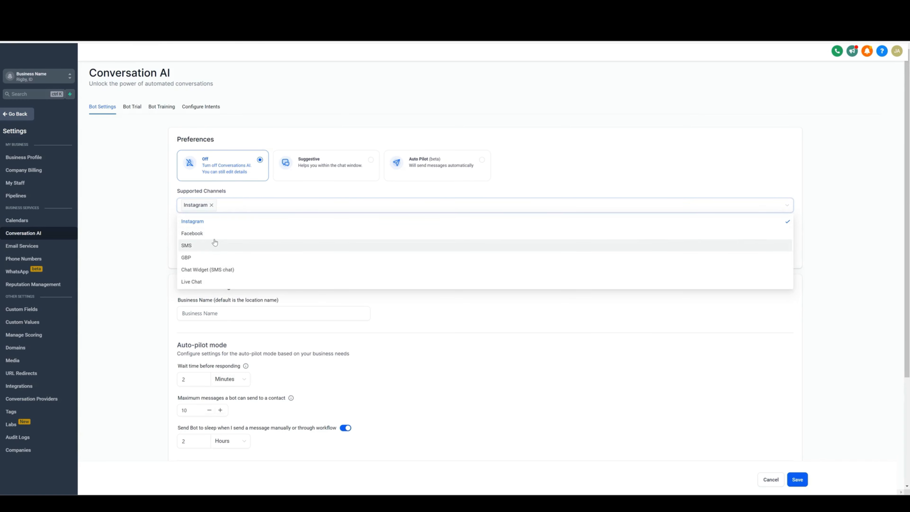
click(246, 205)
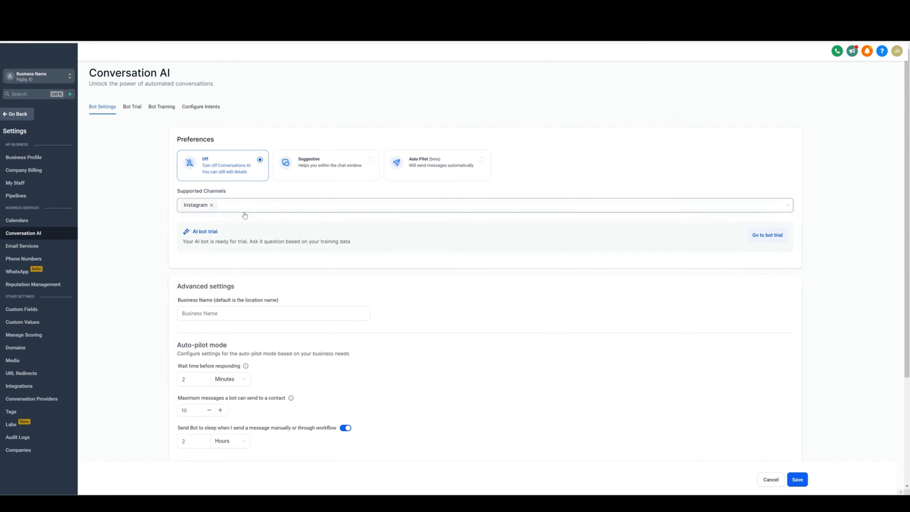
Step: Set the bot's Business Name to Business 101
scroll(279, 208, down, 3)
click(225, 207)
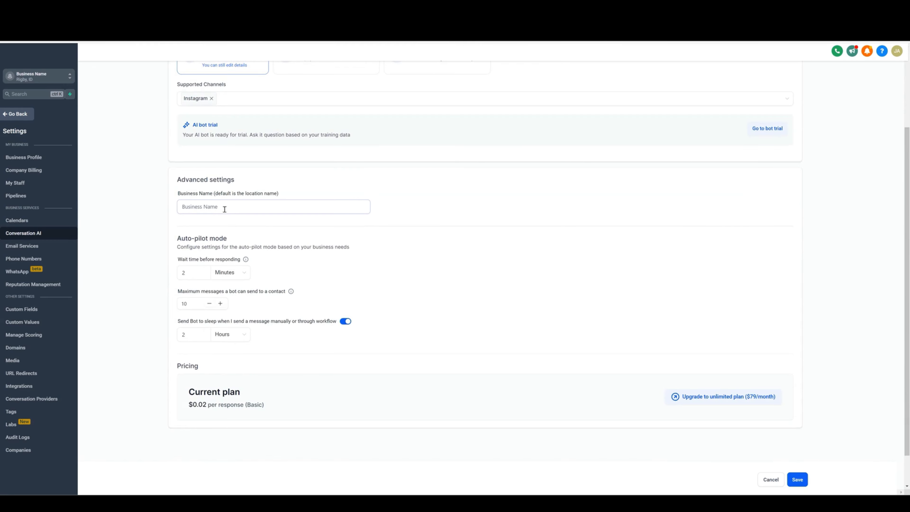
text(Busi)
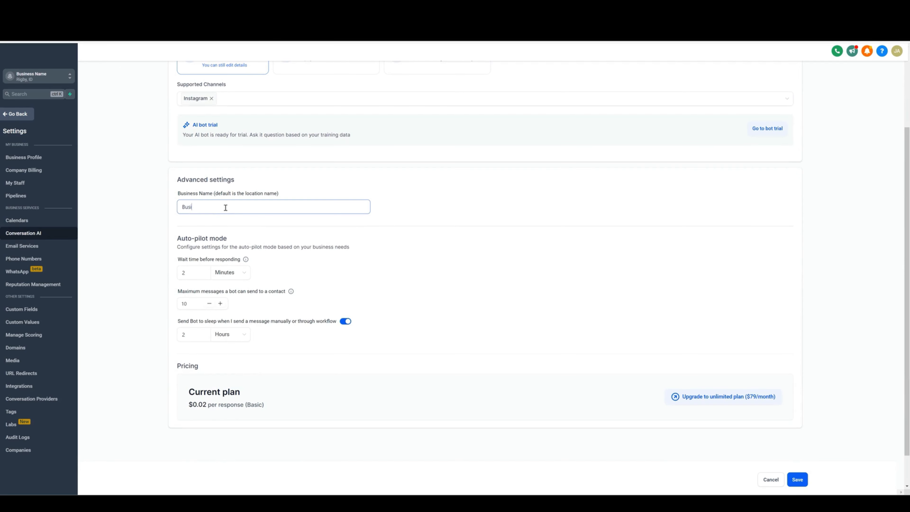
text(ness 101)
click(263, 180)
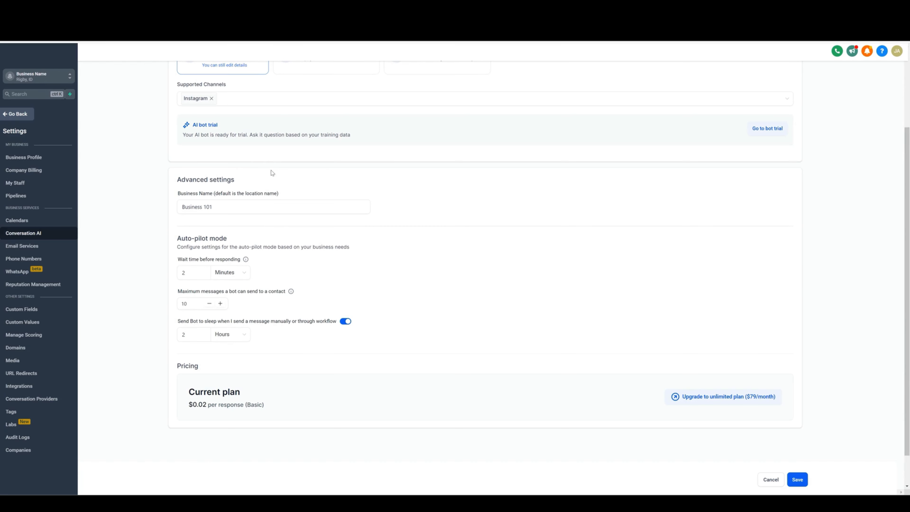
Step: Set the auto-pilot wait time before responding to 10 seconds
scroll(272, 173, down, 1)
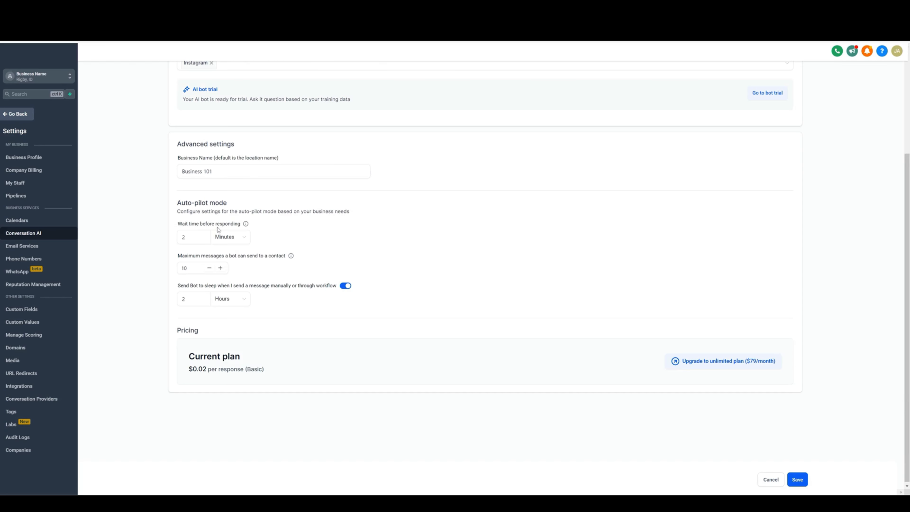
scroll(207, 144, up, 1)
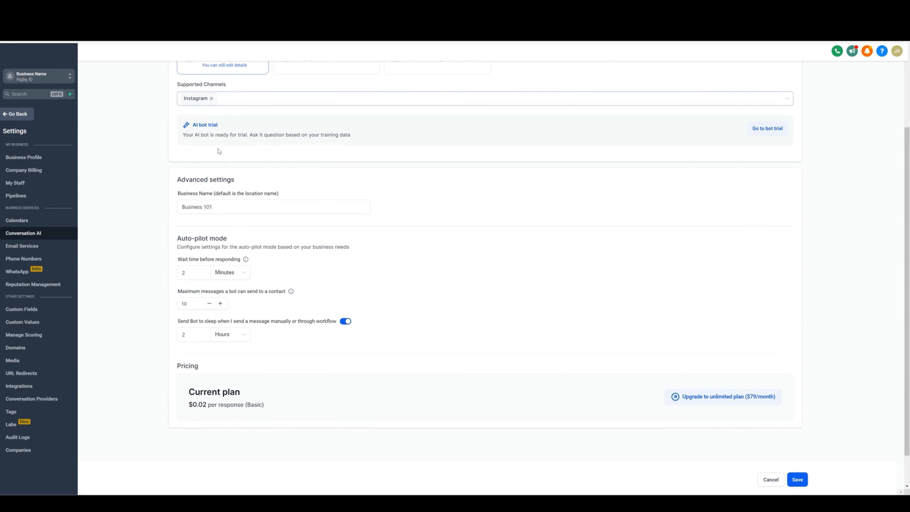
scroll(218, 149, down, 1)
click(229, 235)
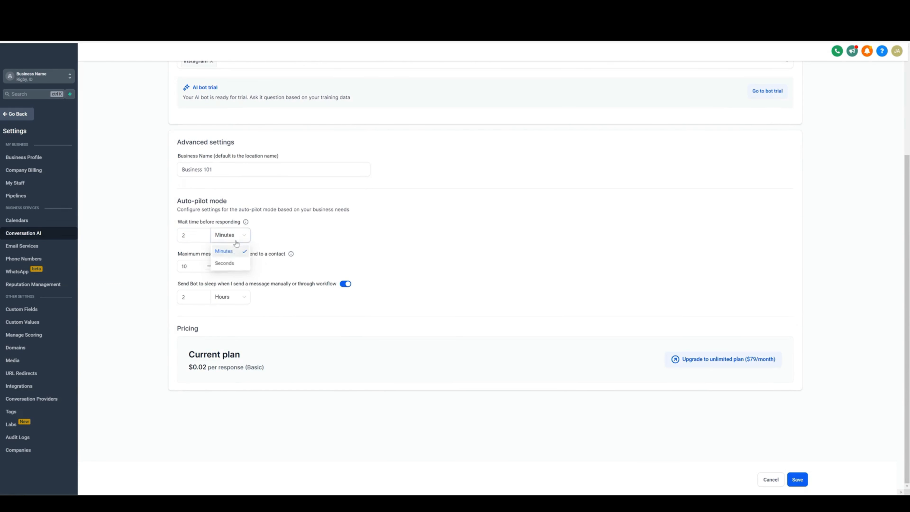
click(233, 262)
click(198, 231)
key(BackSpace)
text(10)
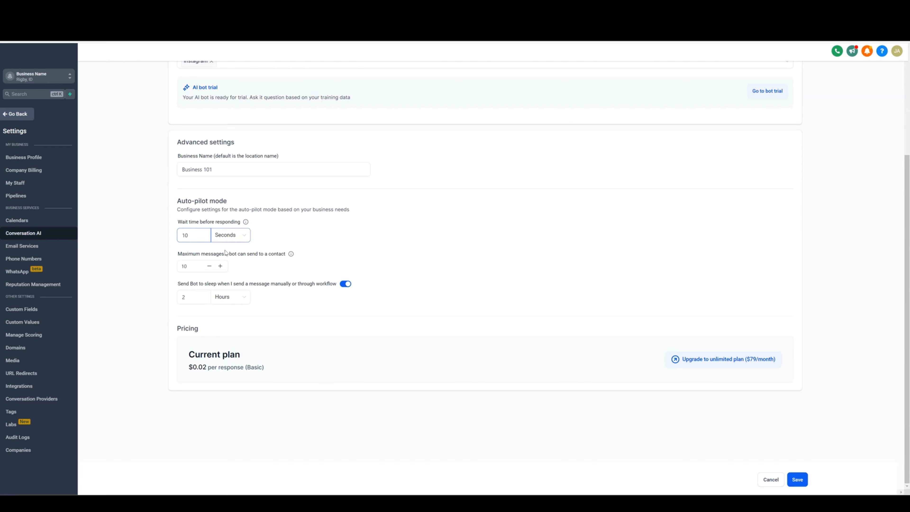
Step: Set the maximum messages a bot can send to a contact to 25
click(278, 245)
double_click(202, 265)
text(2)
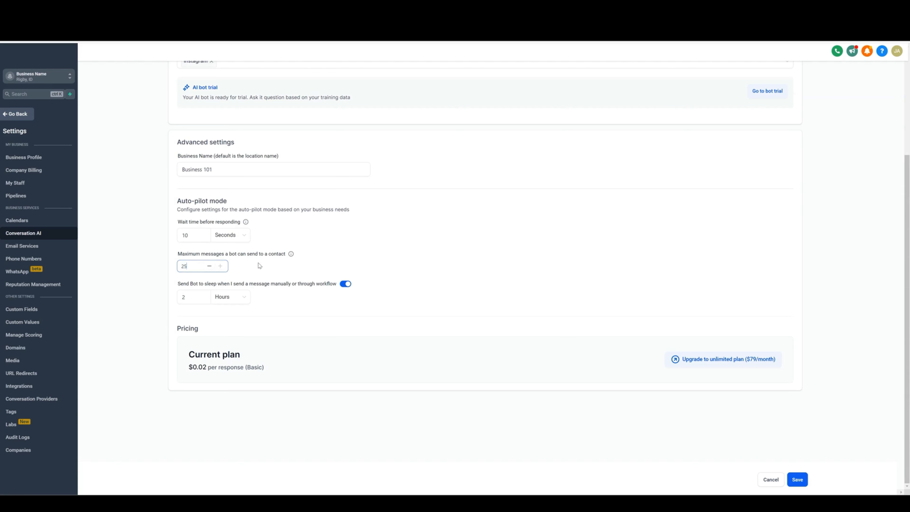
text(5)
click(261, 265)
Step: Set the bot sleep period after a manual or workflow message to 5 hours
click(196, 297)
key(BackSpace)
text(5)
click(271, 295)
Step: Open the Bot Training section and inspect the web crawler domain field
scroll(281, 293, up, 2)
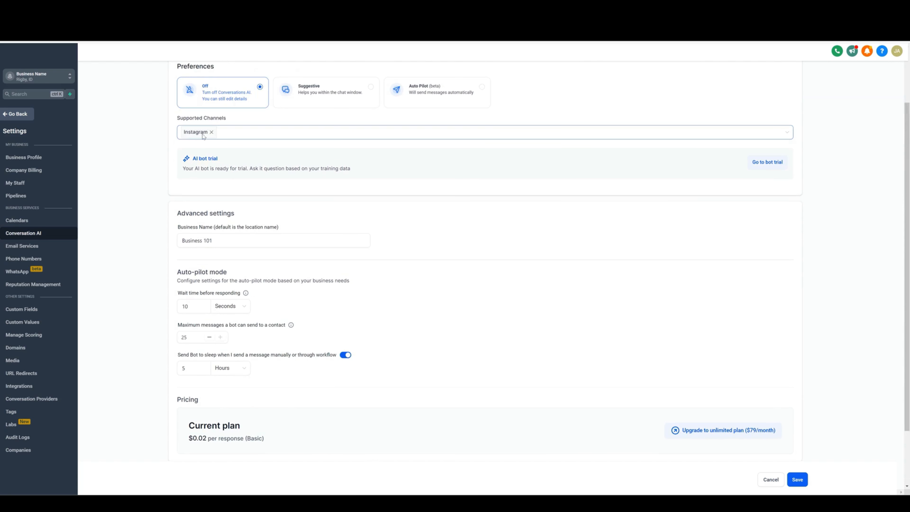
scroll(295, 185, down, 2)
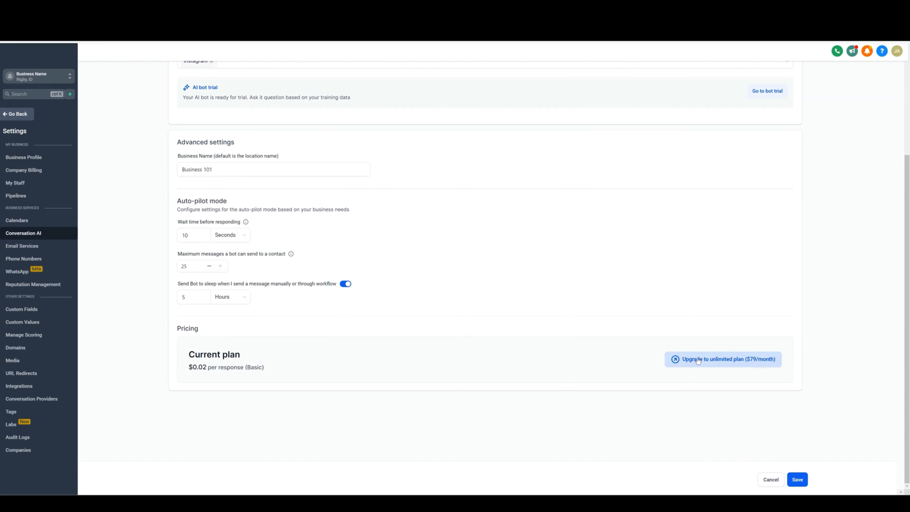
scroll(396, 339, up, 1)
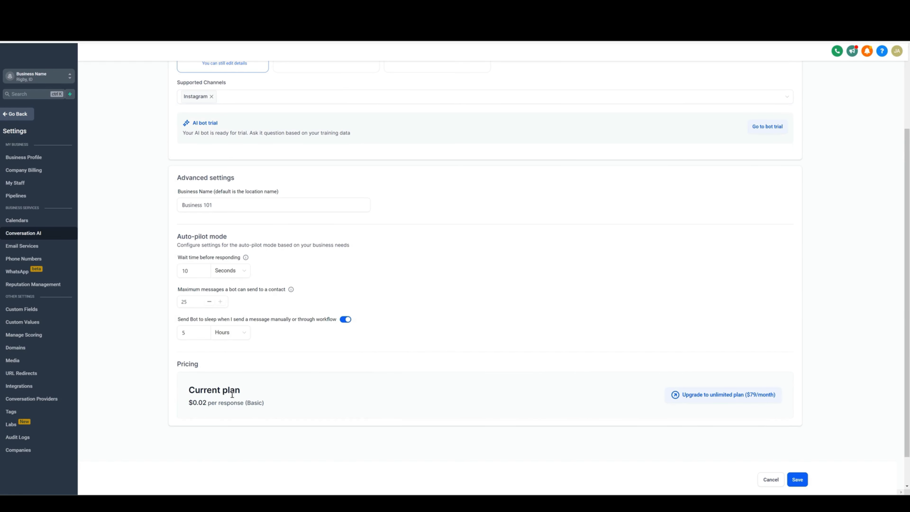
scroll(304, 386, up, 3)
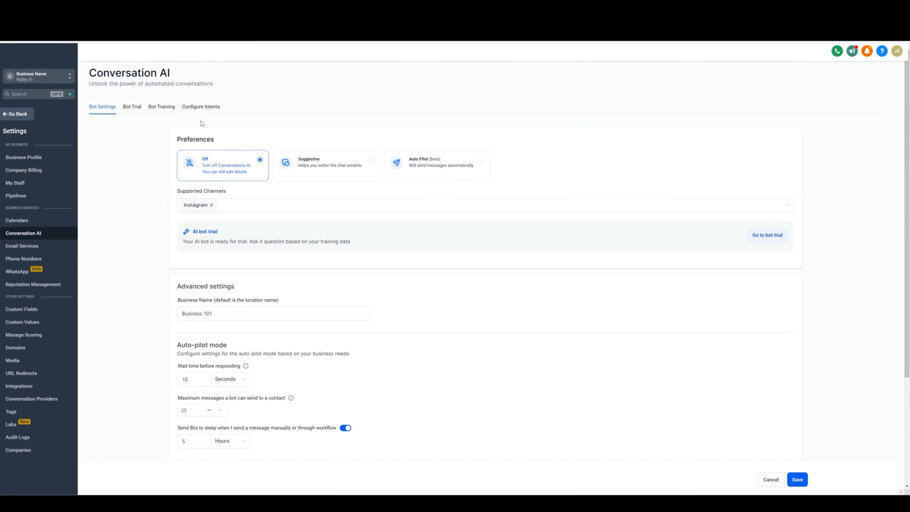
click(152, 109)
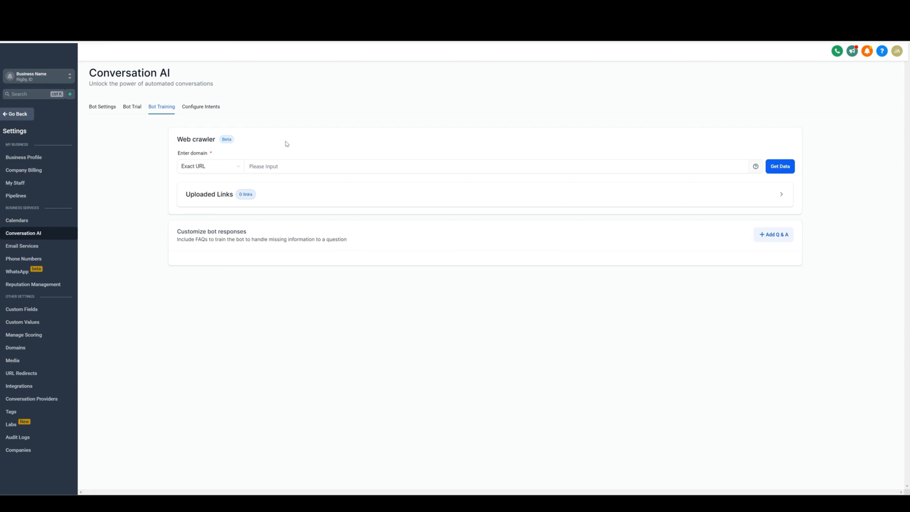
click(267, 164)
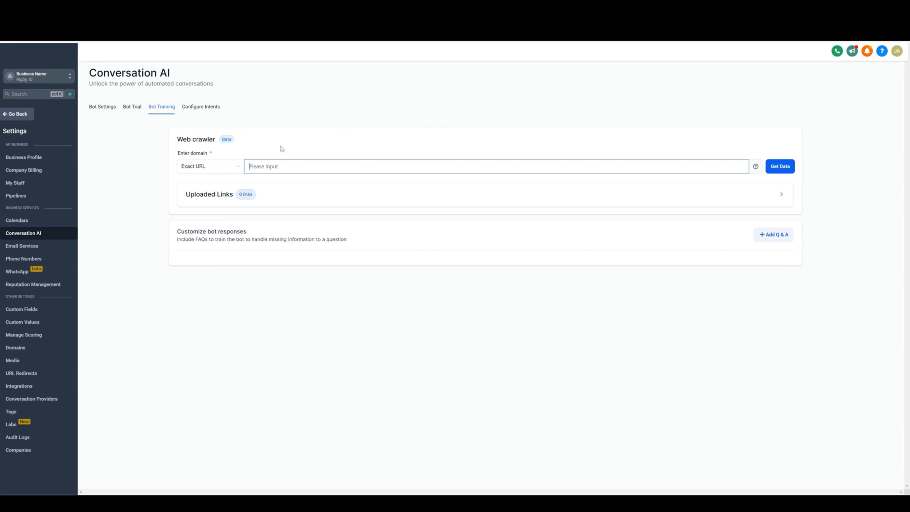
click(284, 137)
Step: Add a custom bot response with the question "What services do you offer?"
click(775, 238)
click(234, 283)
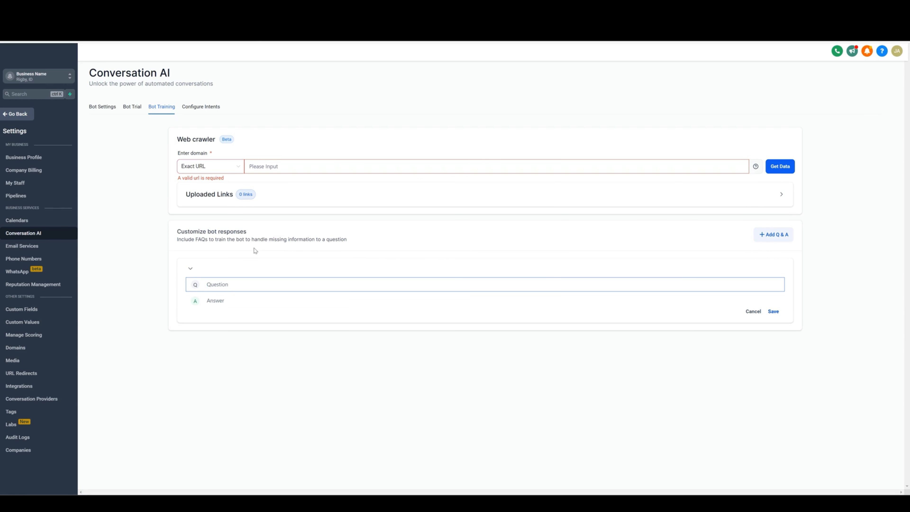
text(What services do you offer?)
drag(276, 285, 206, 287)
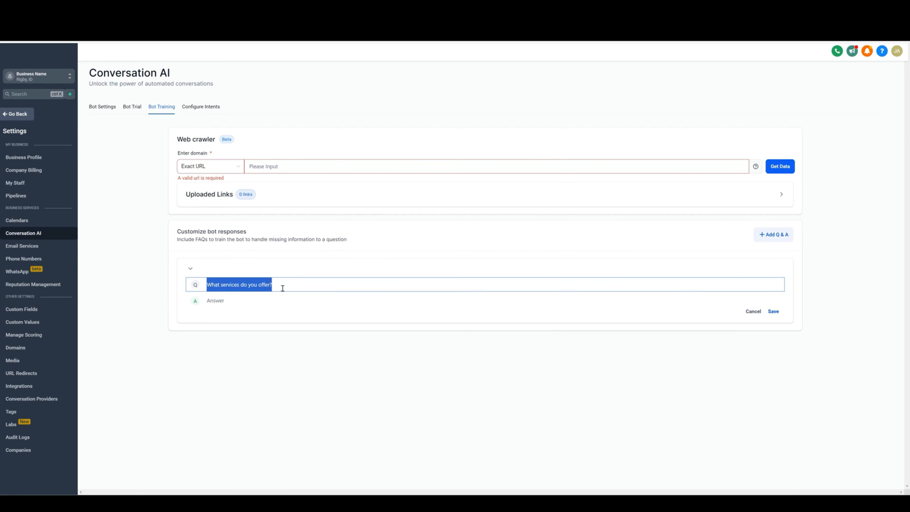
click(282, 288)
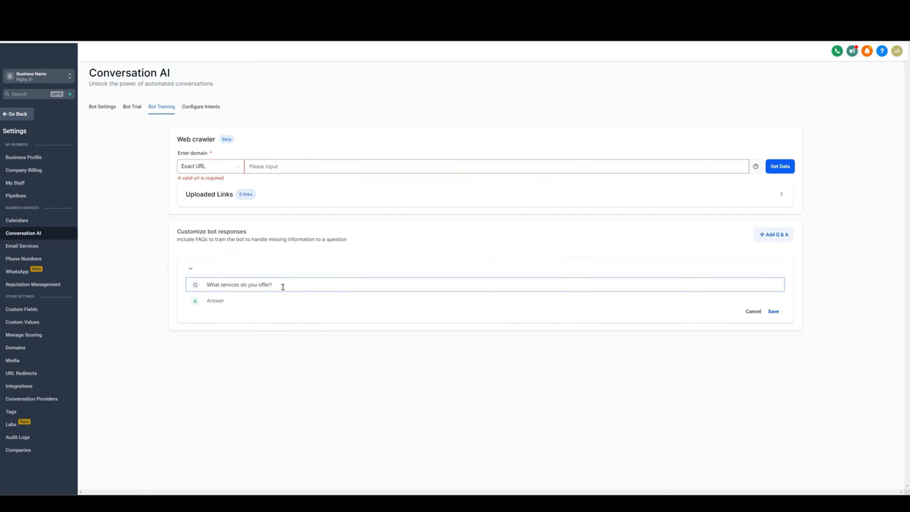
drag(207, 285, 277, 286)
click(285, 270)
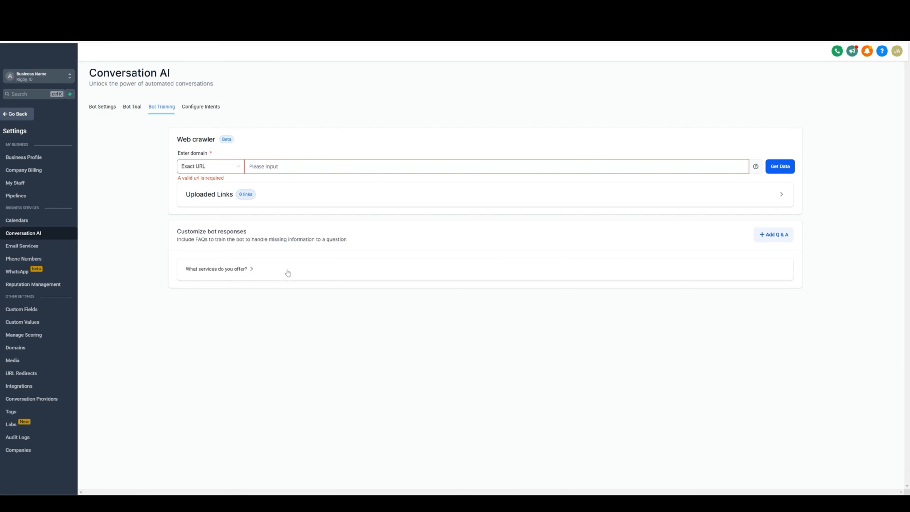
Step: Enter the answer "We offer x, y, and z products and services" for that question
click(285, 271)
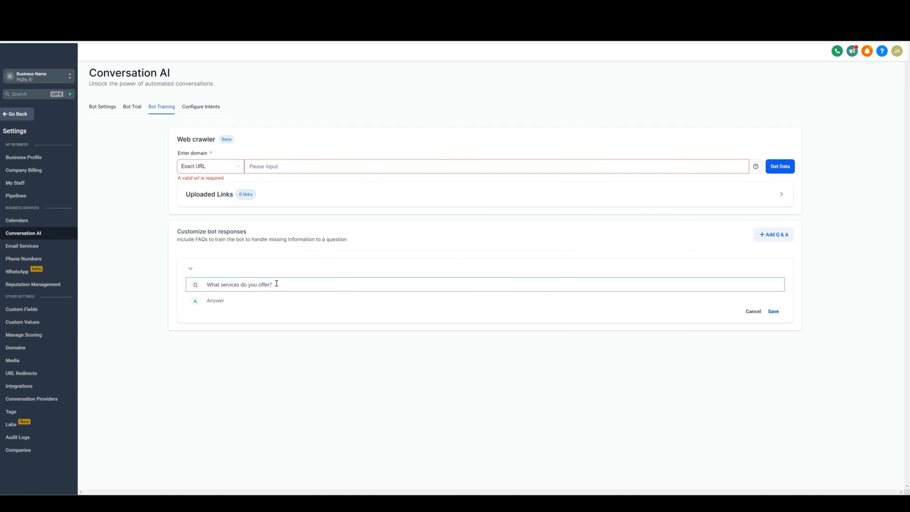
click(241, 301)
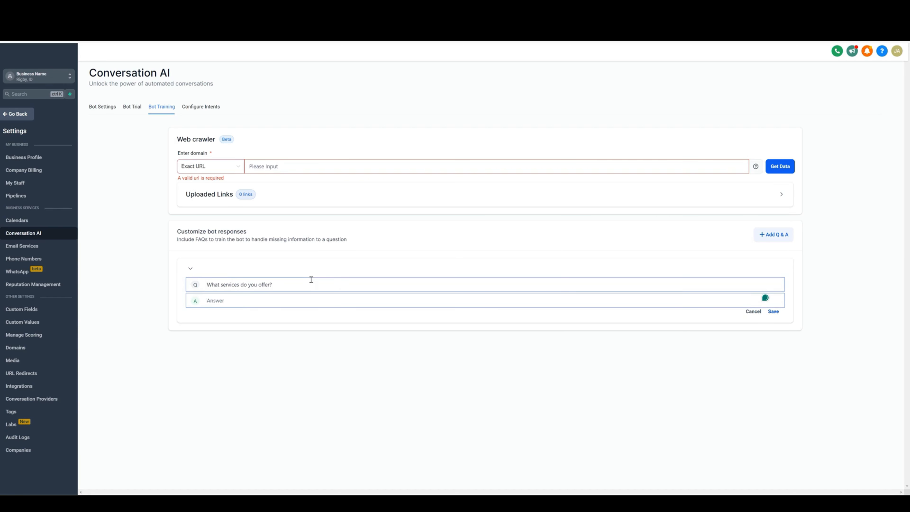
text(We offer x, y a and z products and servcies)
key(BackSpace)
key(BackSpace)
key(BackSpace)
key(BackSpace)
text(ices)
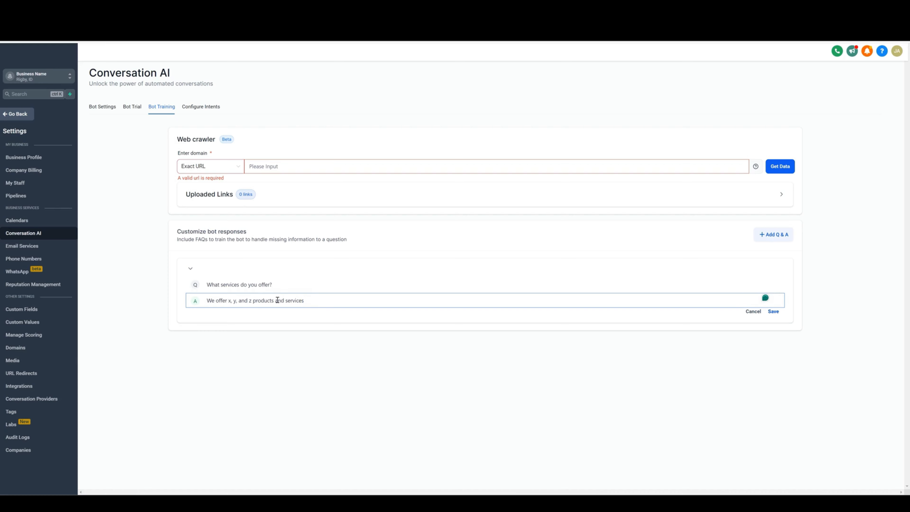
Step: Save the new question-and-answer entry
drag(304, 301, 207, 299)
click(312, 304)
drag(307, 301, 206, 300)
click(333, 312)
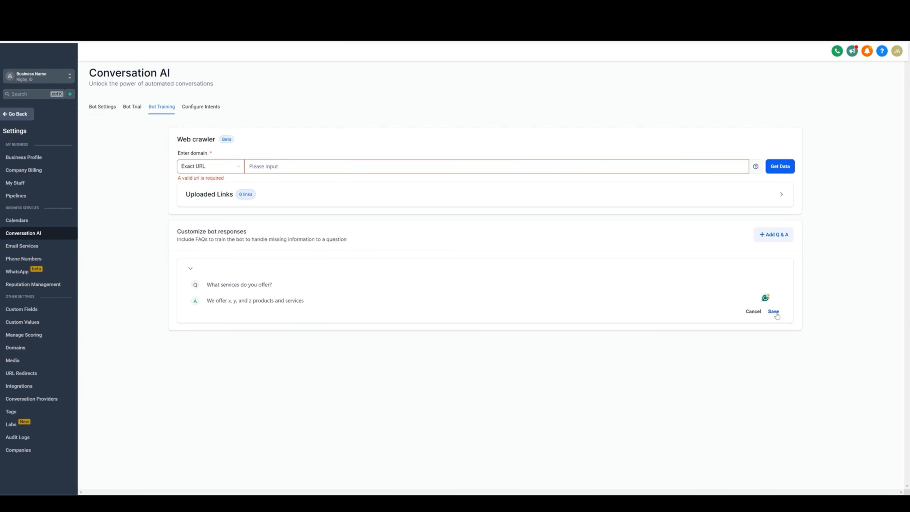
click(773, 311)
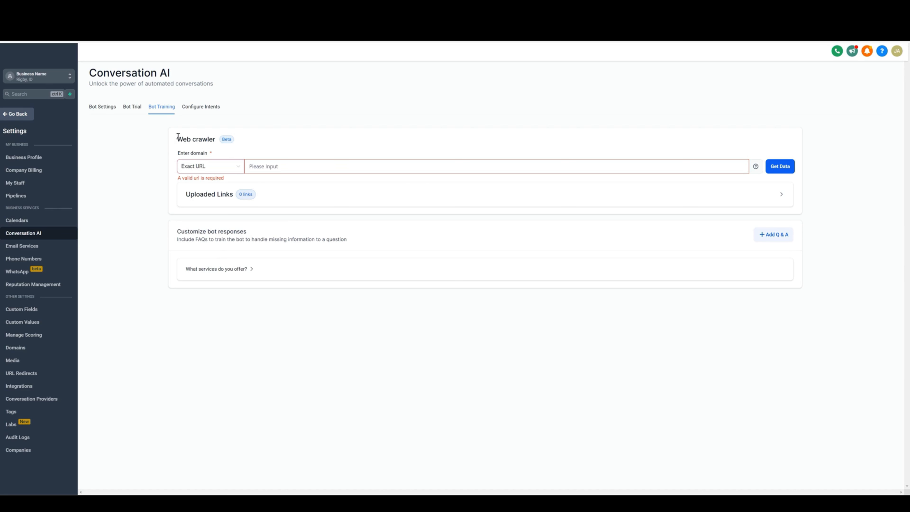
Step: Open the intent configuration and enable the Appointment Booking intent
click(202, 110)
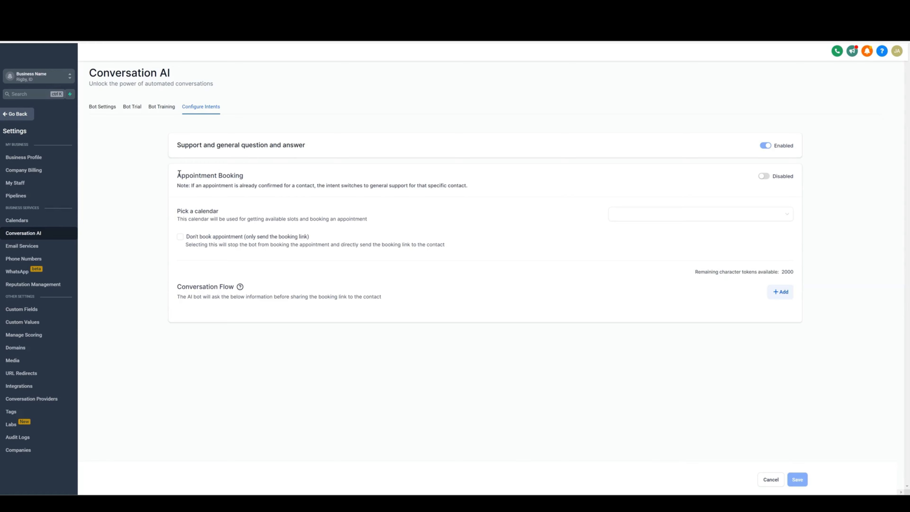
drag(179, 174, 250, 176)
click(252, 181)
click(764, 176)
Step: Pick the Business Booking calendar for appointment booking, leaving booking-link-only mode off
click(656, 215)
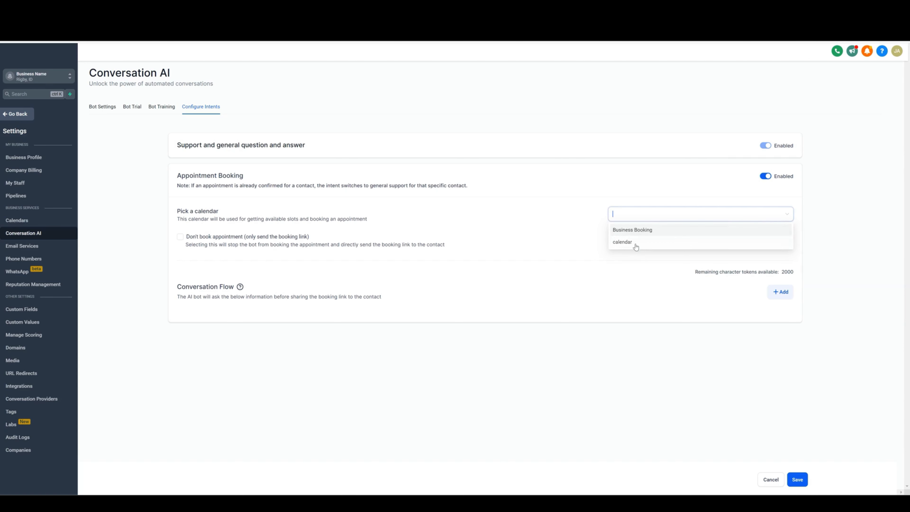
click(637, 230)
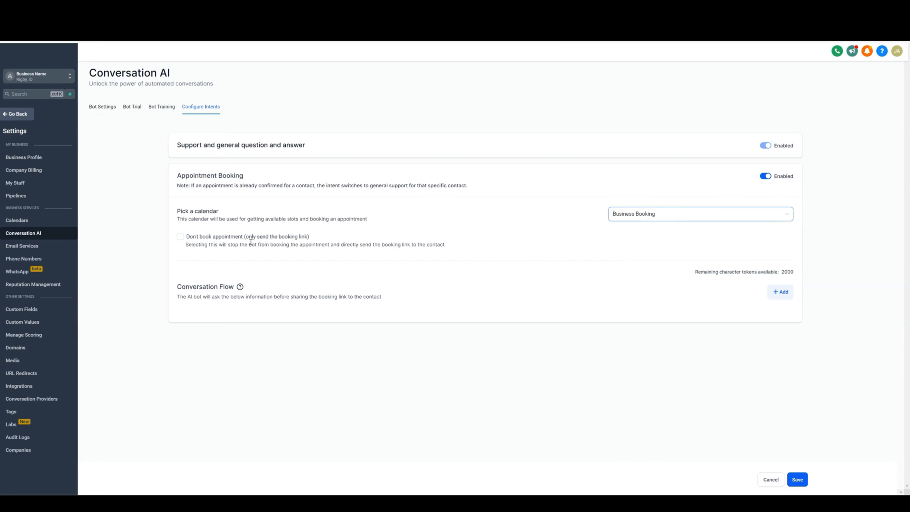
click(193, 240)
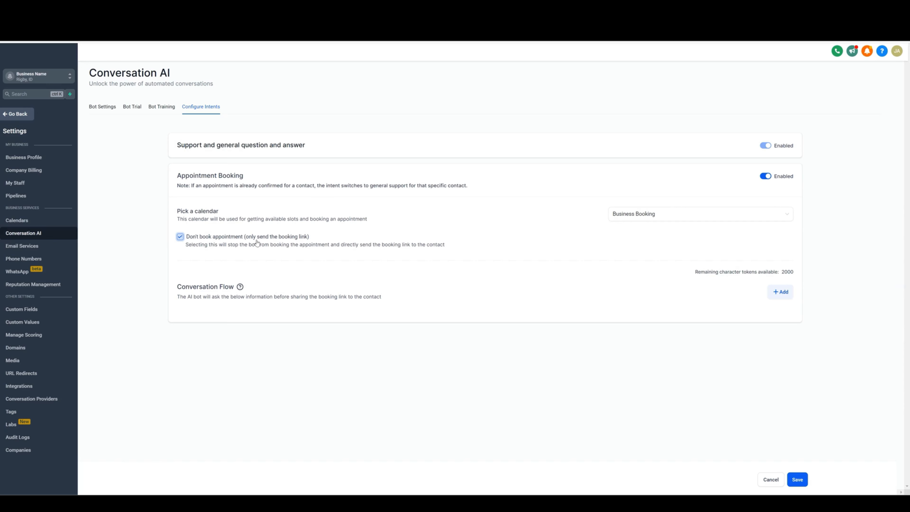
click(181, 238)
Step: Add a conversation flow question "What area are you looking to buy a home in?" and save it
click(783, 294)
click(225, 323)
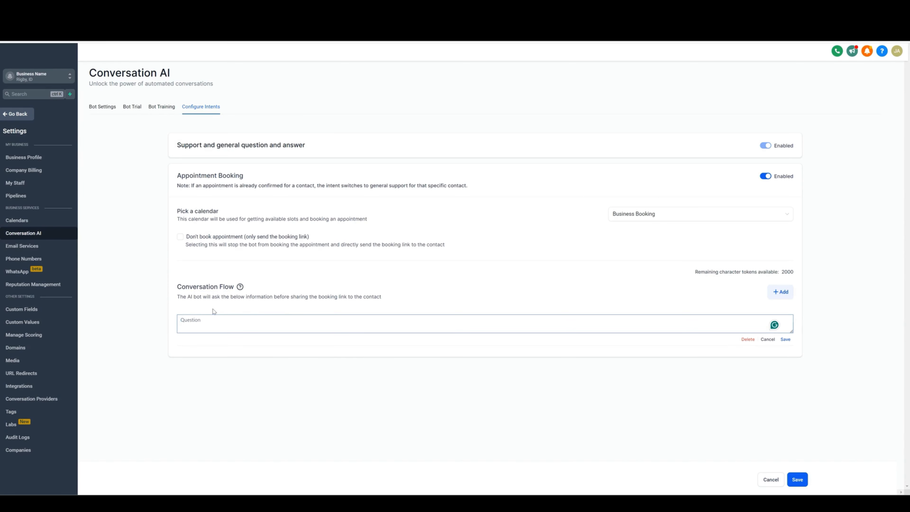
text(What area are you looking to buy a )
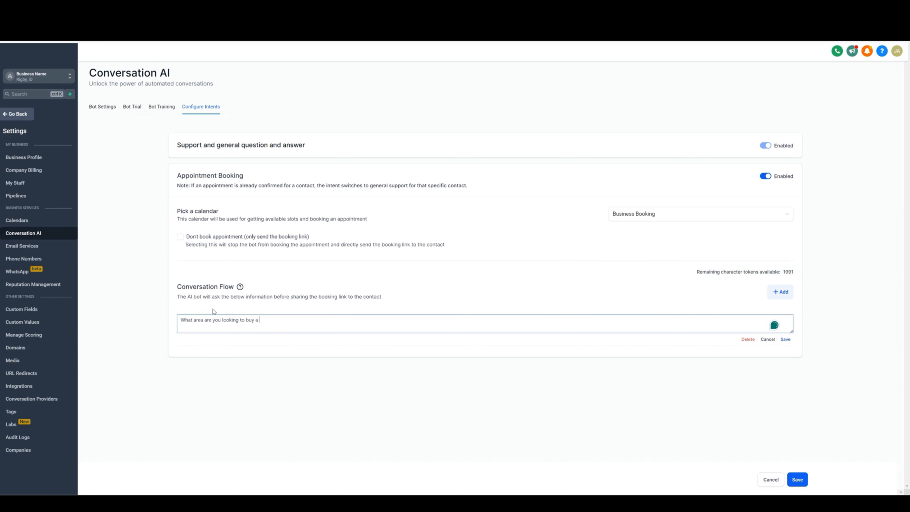
text(home in?)
mouse_move(241, 289)
click(785, 339)
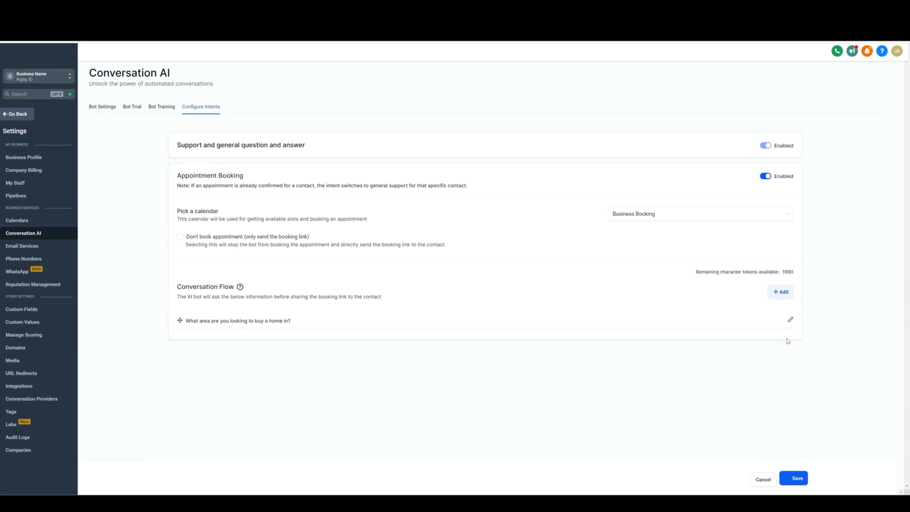
Step: Add a second conversation flow question "What price range are you looking in?" and save it
click(781, 292)
click(237, 342)
text(What)
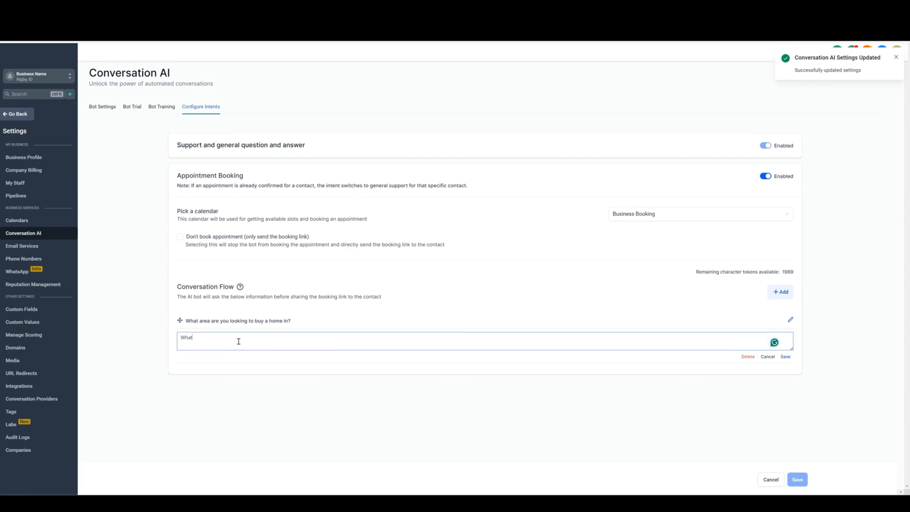
text( price range are you looking in?)
click(785, 357)
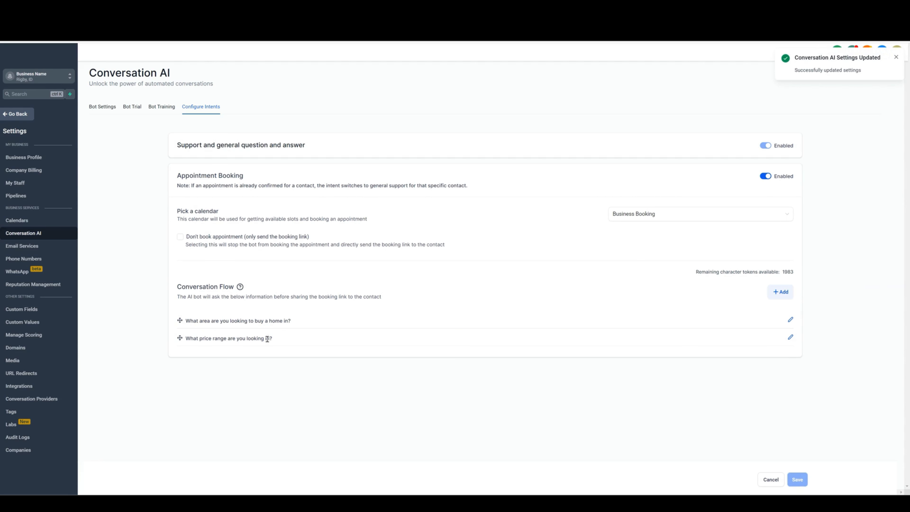
Step: Add a third conversation flow question "Are you pre-qualified with a mortgage company already?" and save it
click(781, 292)
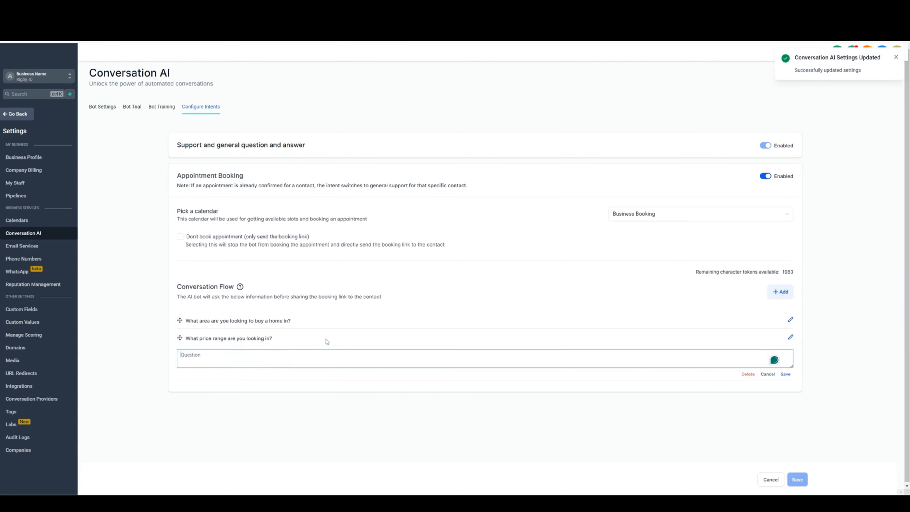
text(Are you pre-qualified with)
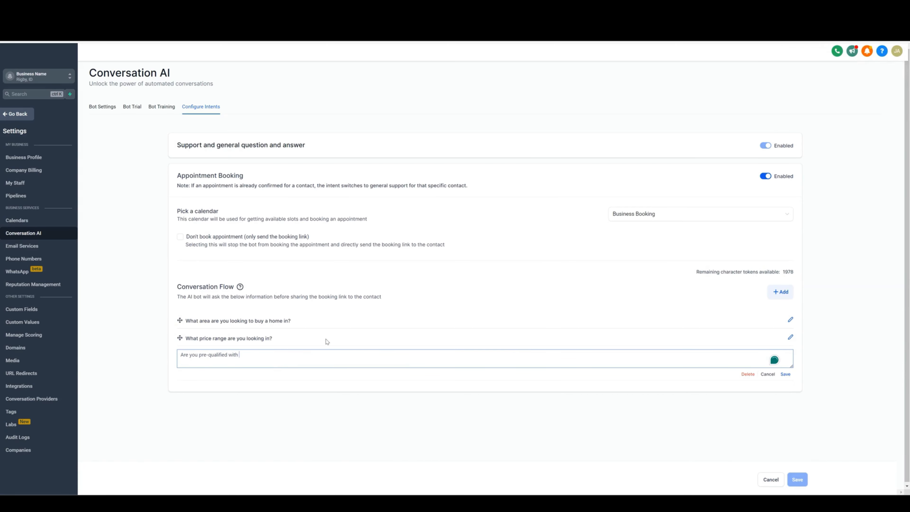
text( a mortgage company already?)
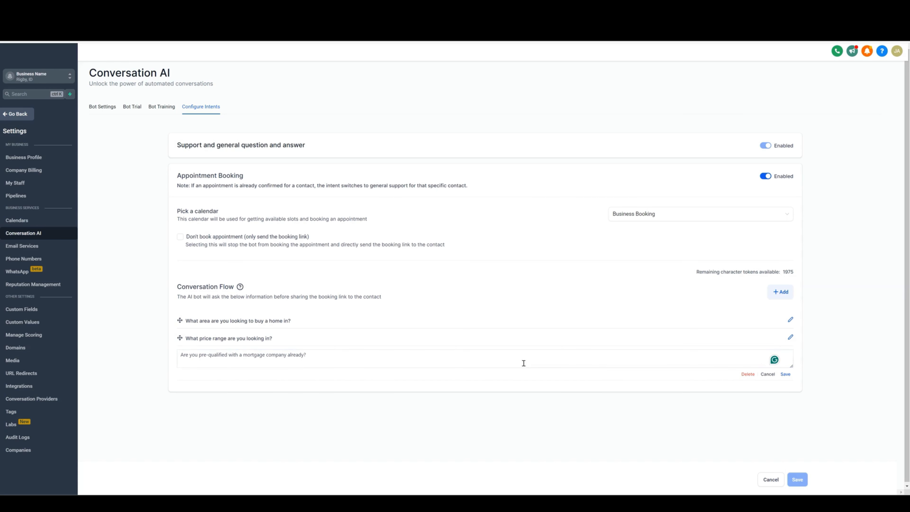
click(312, 360)
click(787, 375)
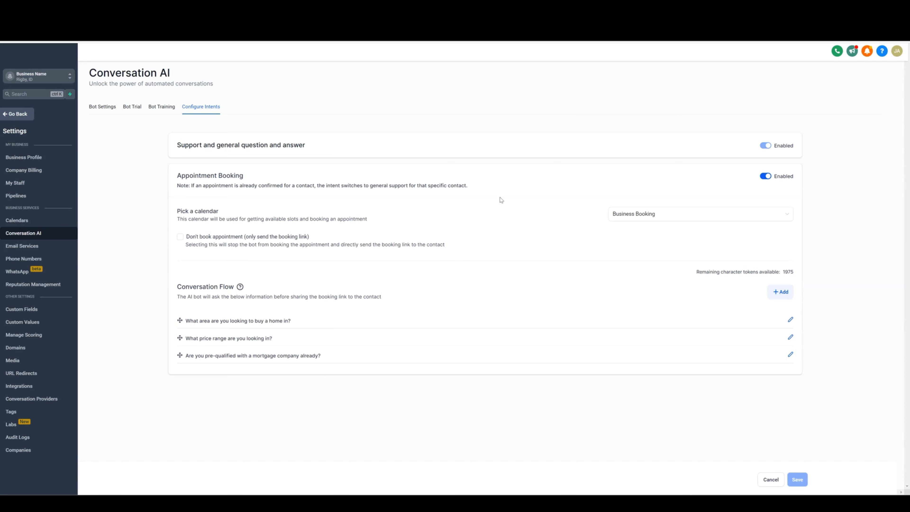
Step: Open the bot trial and send the test messages "Hey" and "I'm looking to buy a home"
click(132, 108)
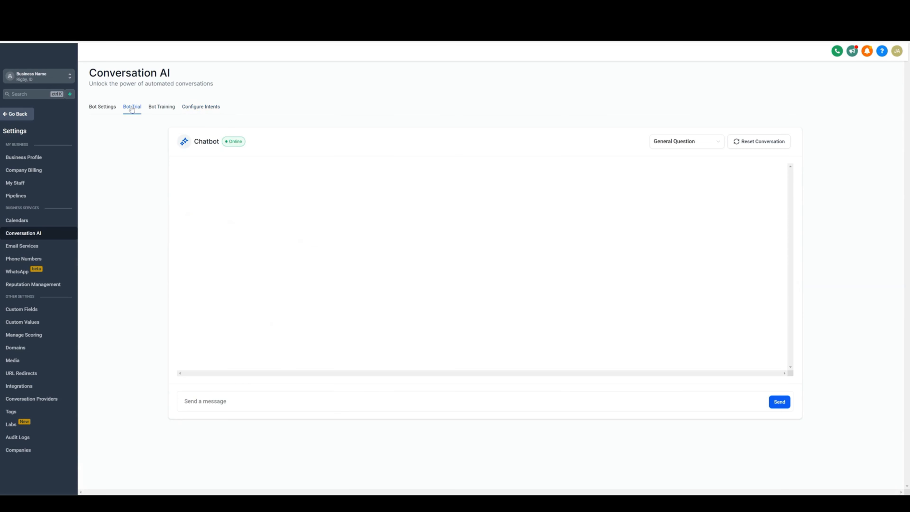
click(233, 403)
text(Hey)
key(Return)
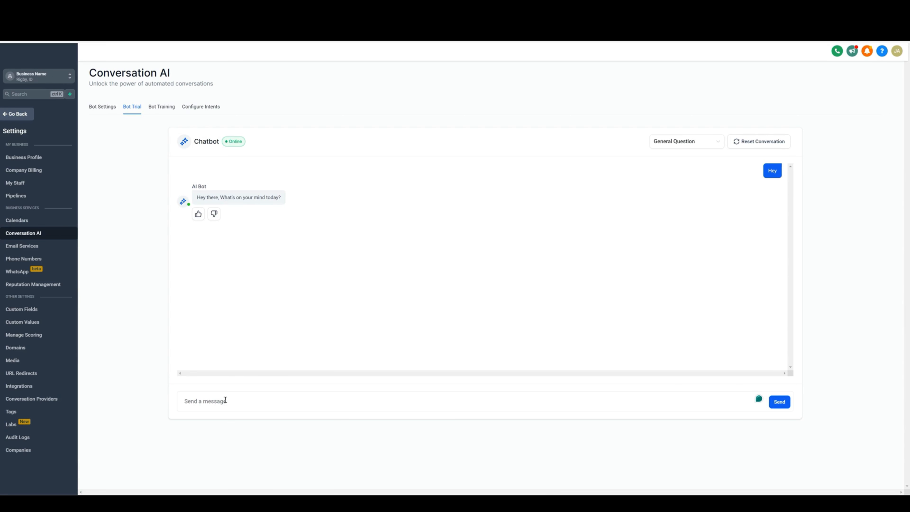
text(I'm looking to buy a home)
key(Return)
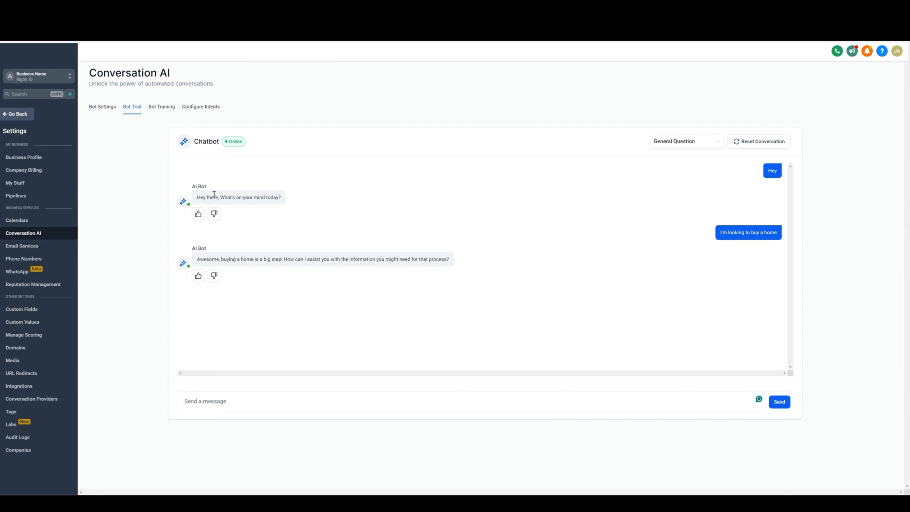
Step: Give the bot's greeting reply a thumbs-down to edit its response and select the existing answer text
click(214, 214)
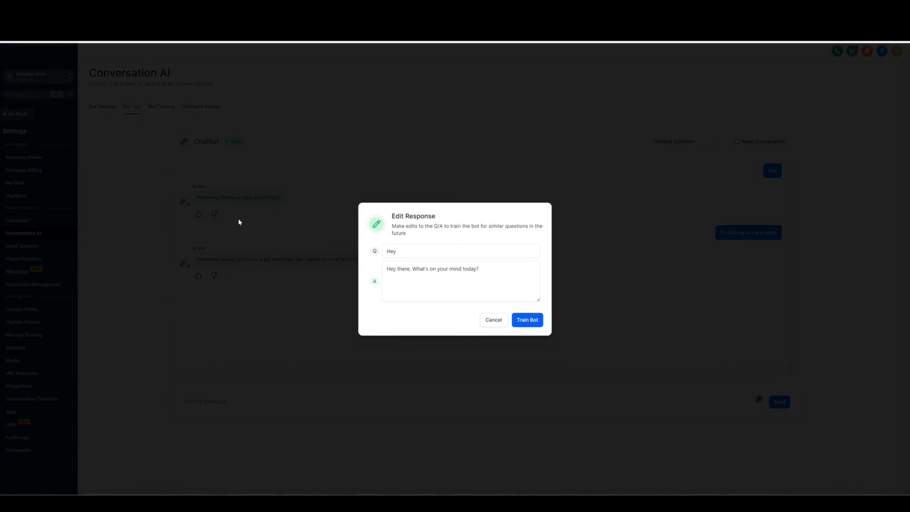
click(415, 269)
click(386, 251)
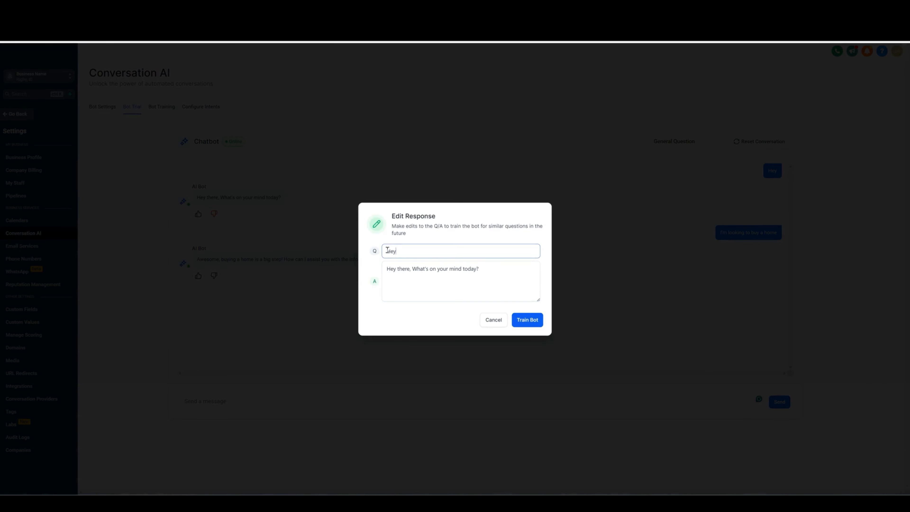
double_click(398, 251)
click(465, 269)
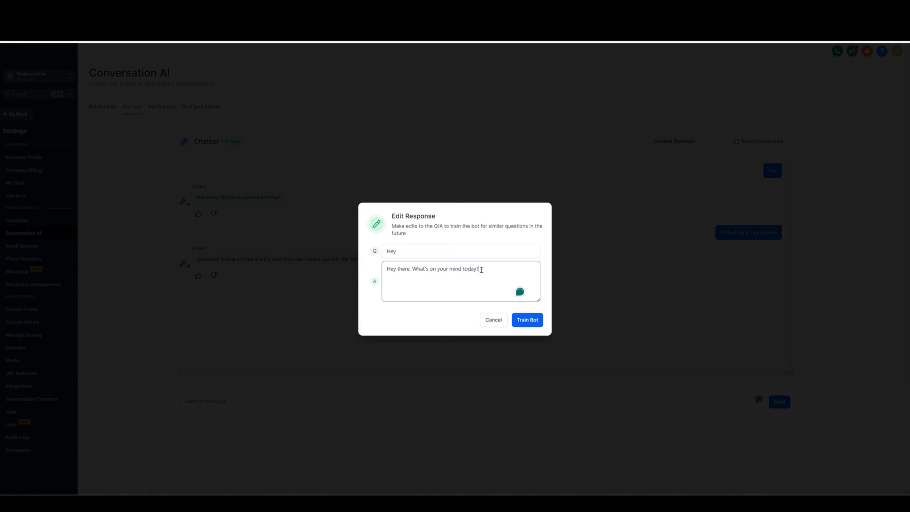
drag(480, 269, 385, 268)
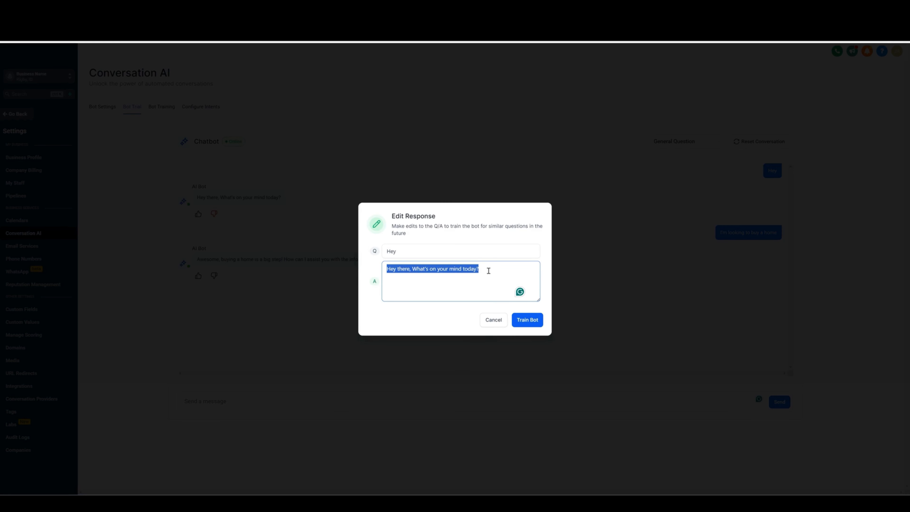
text(Ask them if )
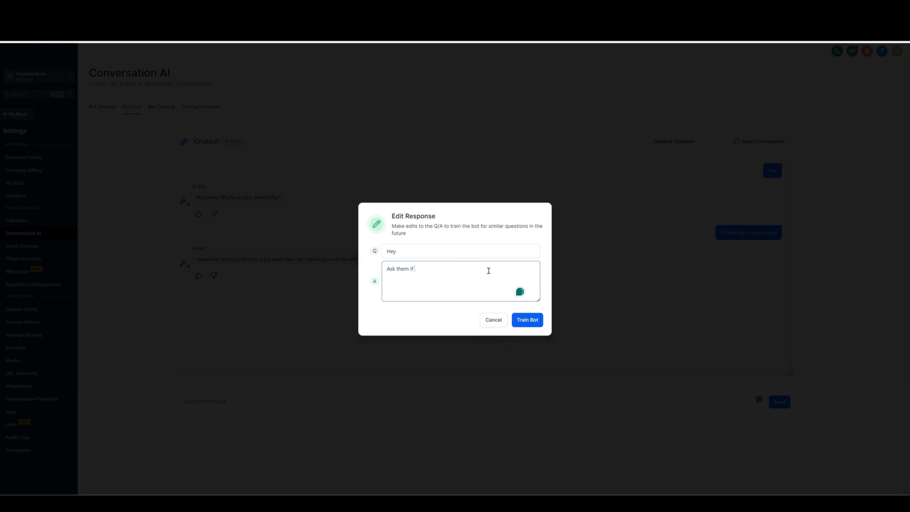
text(they are looking to buy or se)
key(BackSpace)
key(BackSpace)
key(BackSpace)
key(BackSpace)
key(BackSpace)
key(BackSpace)
key(BackSpace)
key(BackSpace)
key(BackSpace)
key(BackSpace)
key(BackSpace)
key(BackSpace)
key(BackSpace)
key(BackSpace)
key(BackSpace)
key(BackSpace)
key(BackSpace)
key(BackSpace)
key(BackSpace)
key(BackSpace)
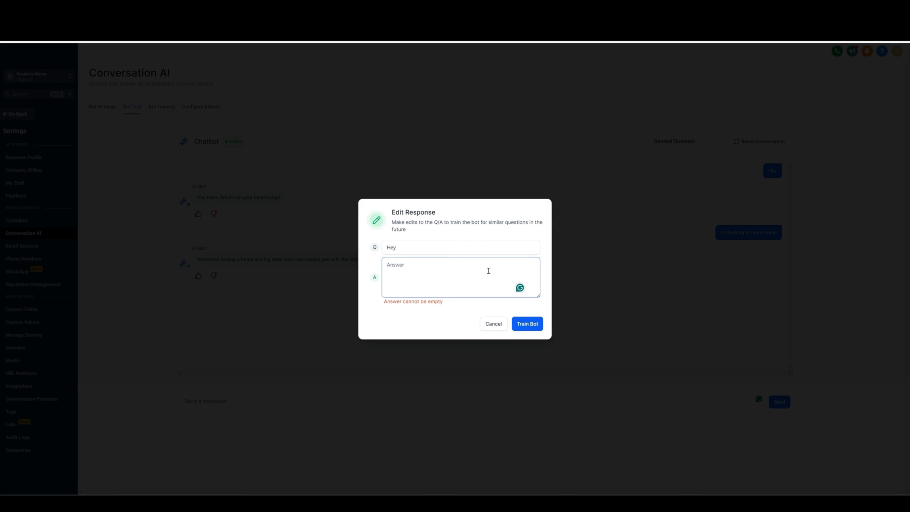
Step: Replace the answer with "Hey! Are you looking to buy or sell a home in Charlotte?" and train the bot
text(Are you )
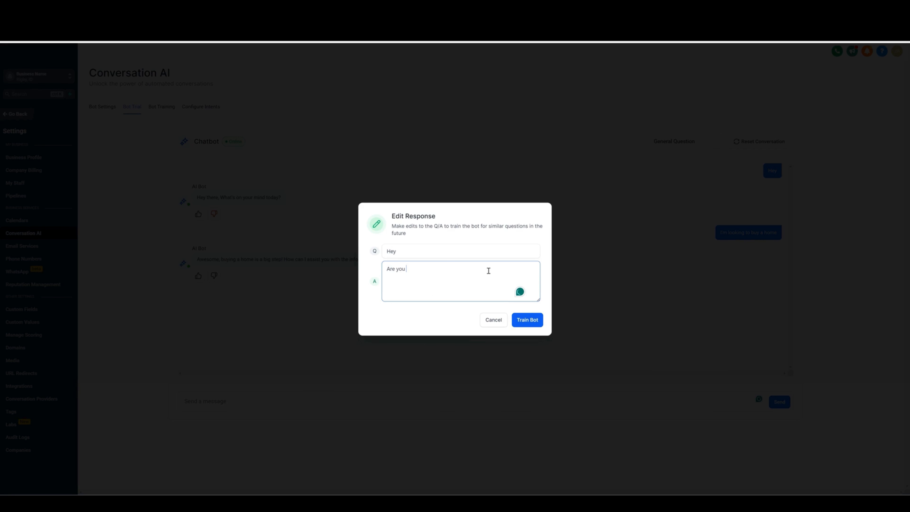
text(looking to buy or sell a home in Charlotte?)
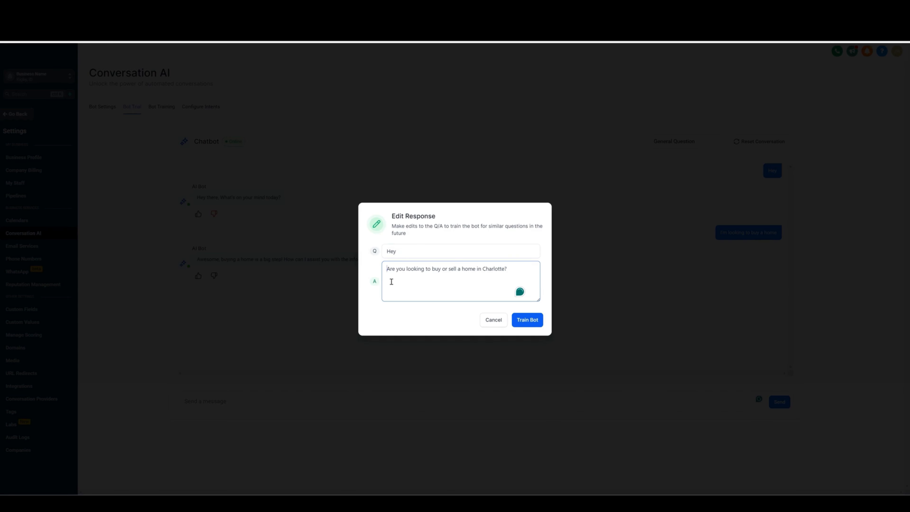
text(Hey!)
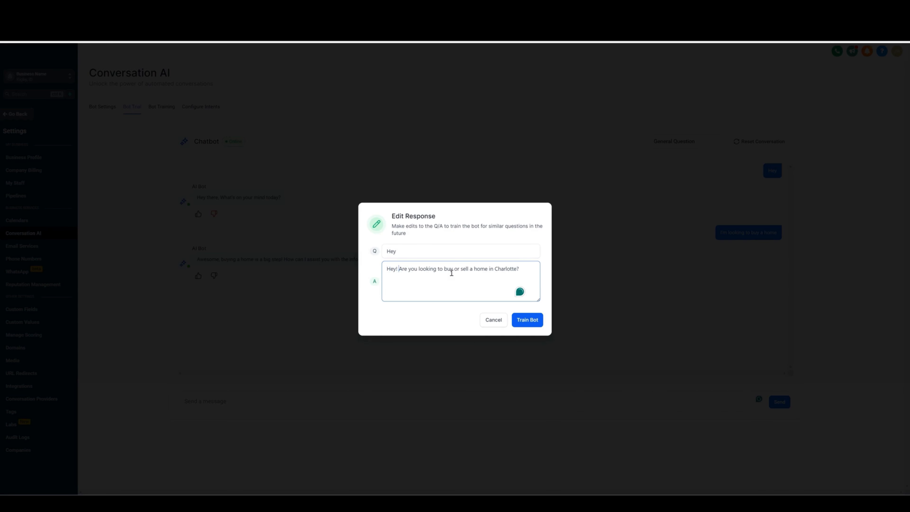
click(530, 323)
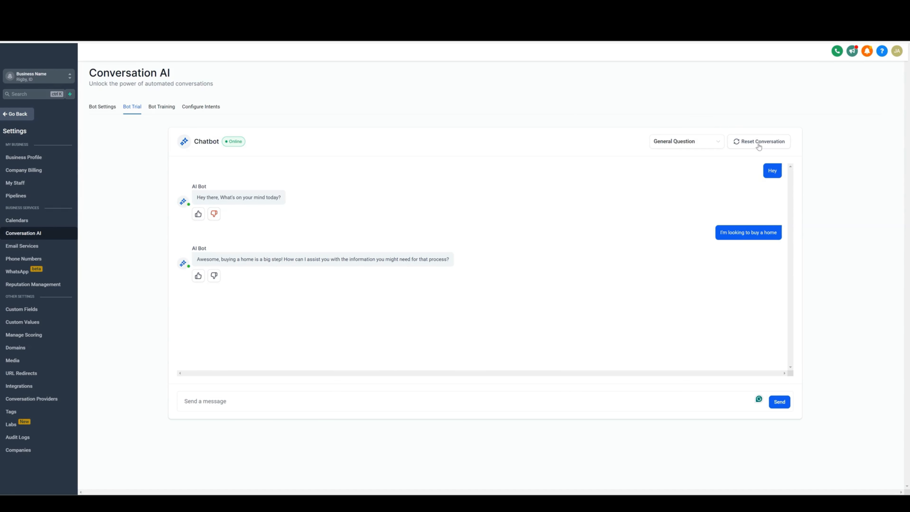
Step: Reset the trial conversation in Appointment Booking mode and send "Hey" to the bot
click(746, 144)
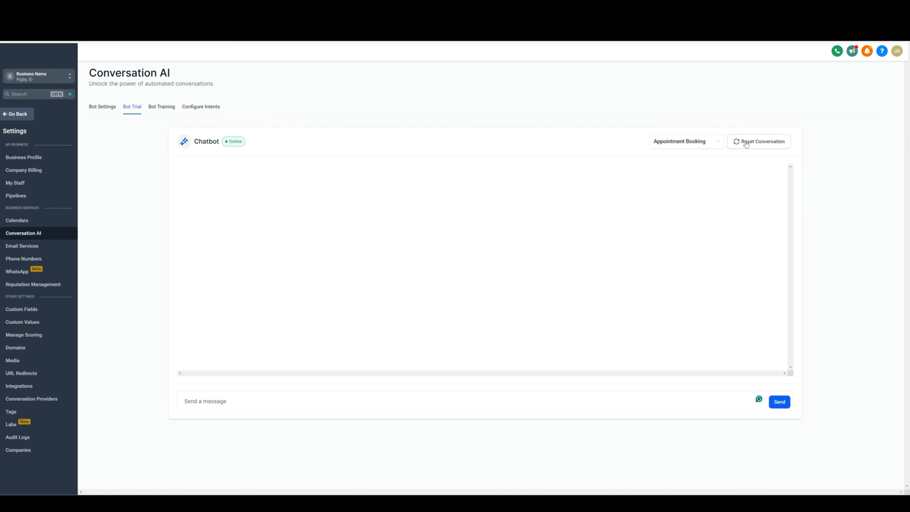
click(230, 401)
text(Hey)
key(Return)
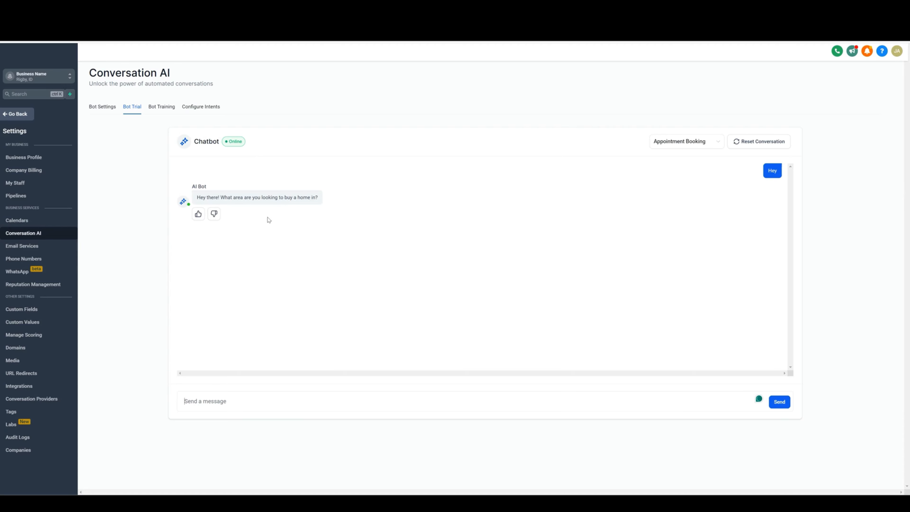
Step: Answer the bot's questions in the trial with "Charlotte NC" and "Probably $400K"
text(charlotte NC)
key(Return)
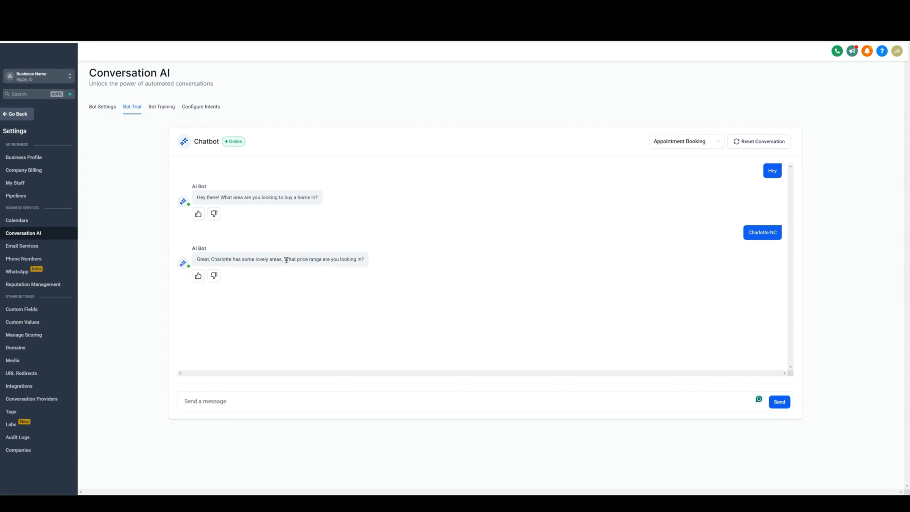
drag(285, 258, 373, 259)
click(374, 259)
text(Probably $400K)
key(Return)
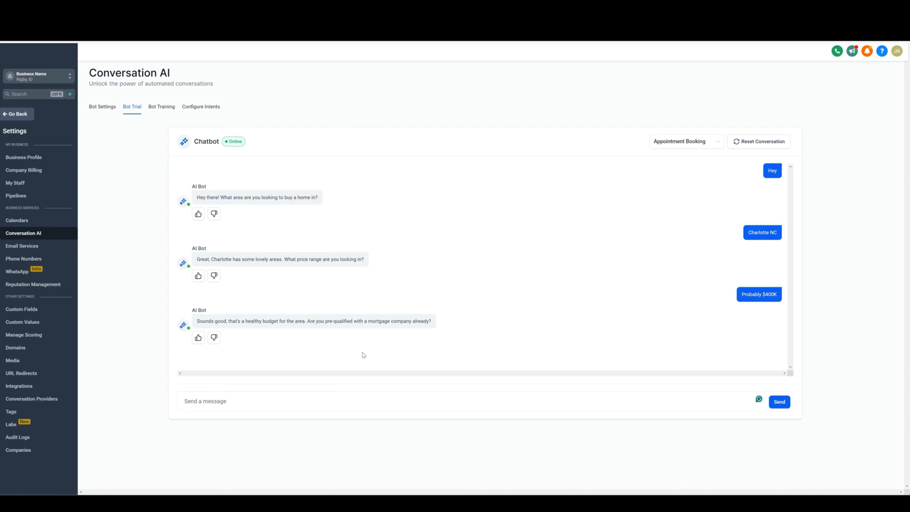
Step: Reply "Yes i am" to the pre-qualification question and then "How about this monday?" to the booking prompt
click(272, 398)
text(Yes i am)
key(Return)
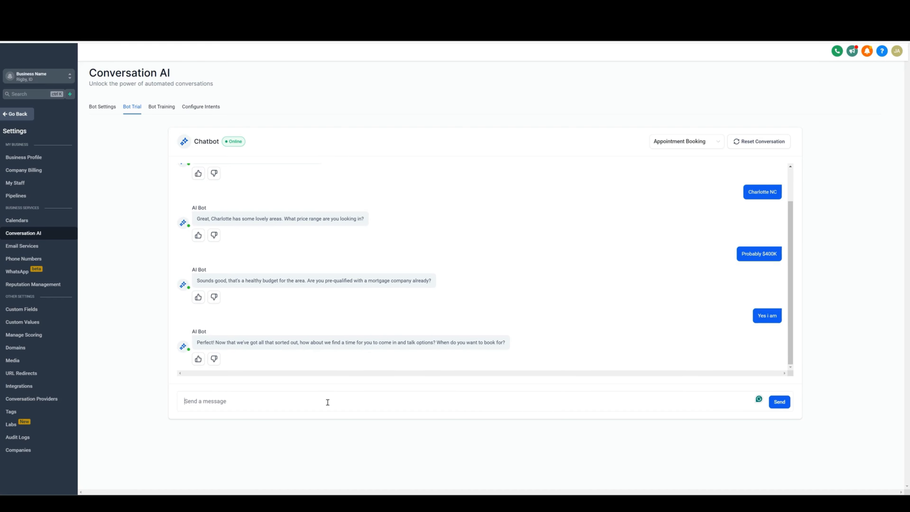
text(How about this monday?)
key(Return)
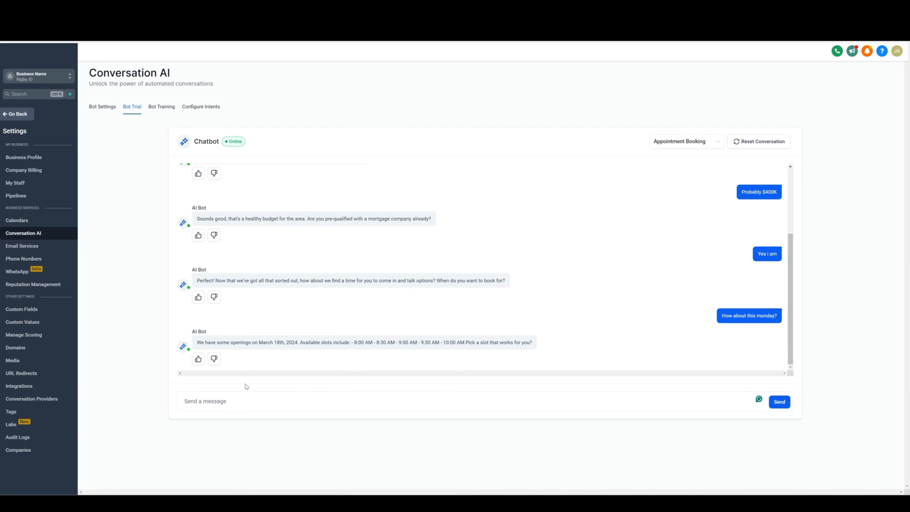
Step: Scroll through the trial conversation to review the bot's replies
scroll(364, 246, up, 3)
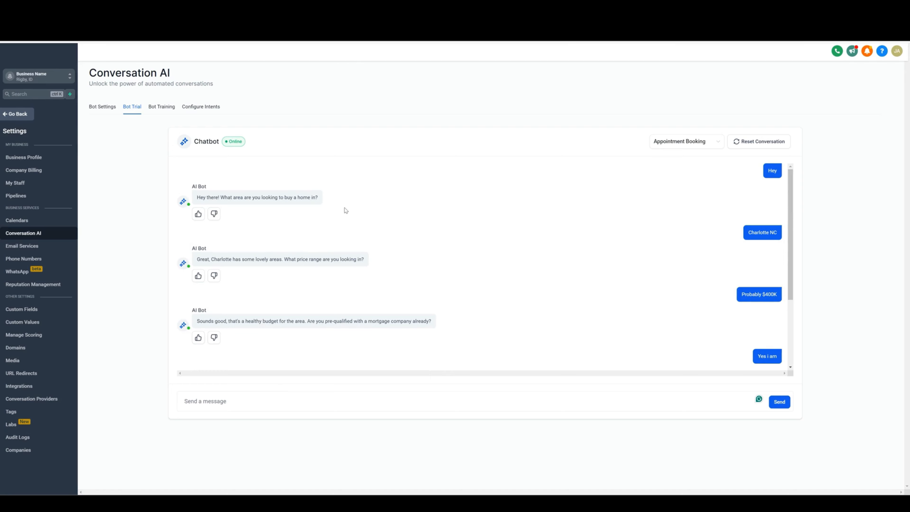
scroll(360, 220, down, 1)
scroll(441, 233, down, 2)
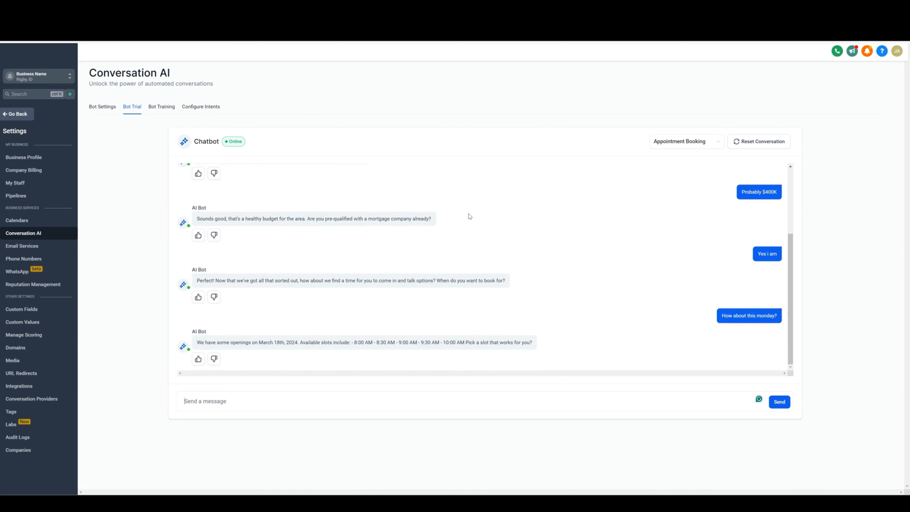
Step: Switch the bot preference to Auto Pilot with the SMS channel in Bot Settings and save
click(109, 109)
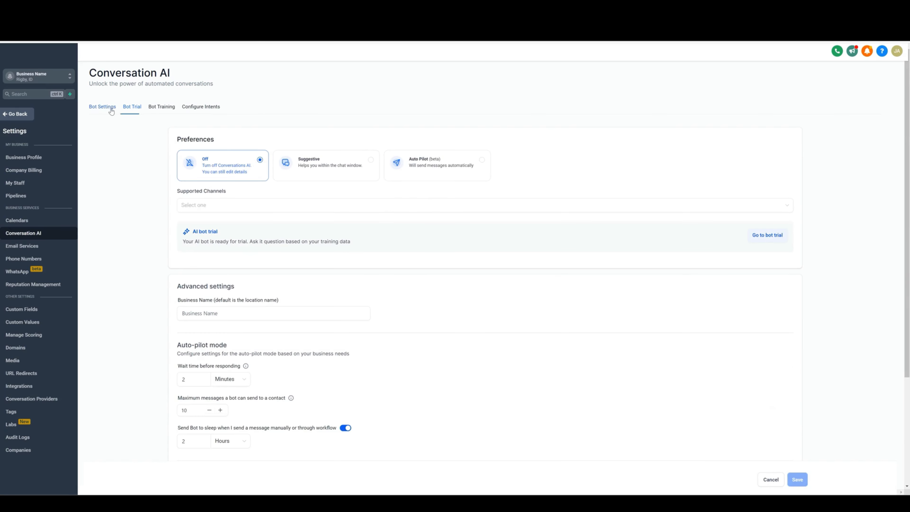
click(461, 164)
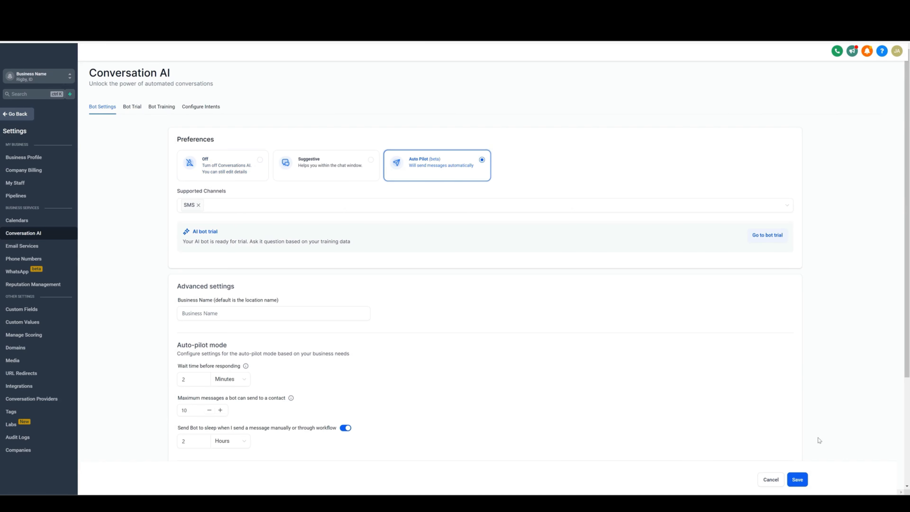
click(798, 480)
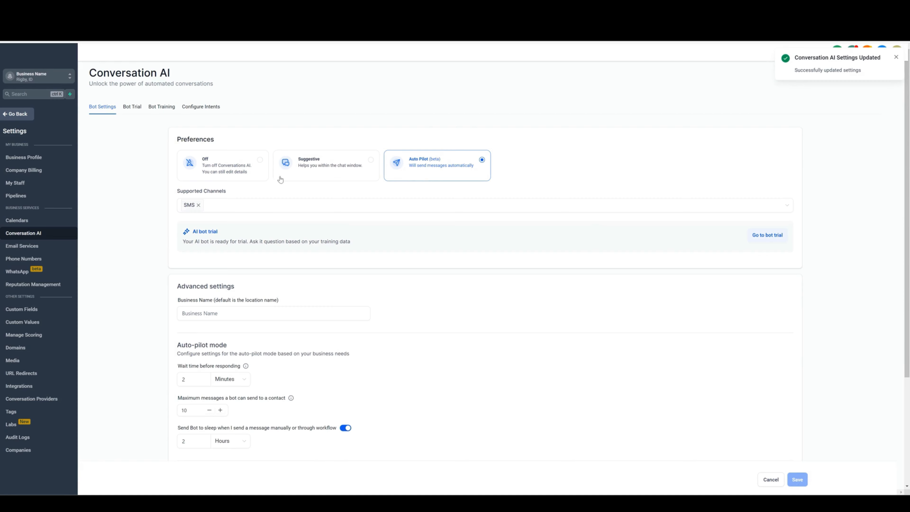
click(234, 207)
click(217, 203)
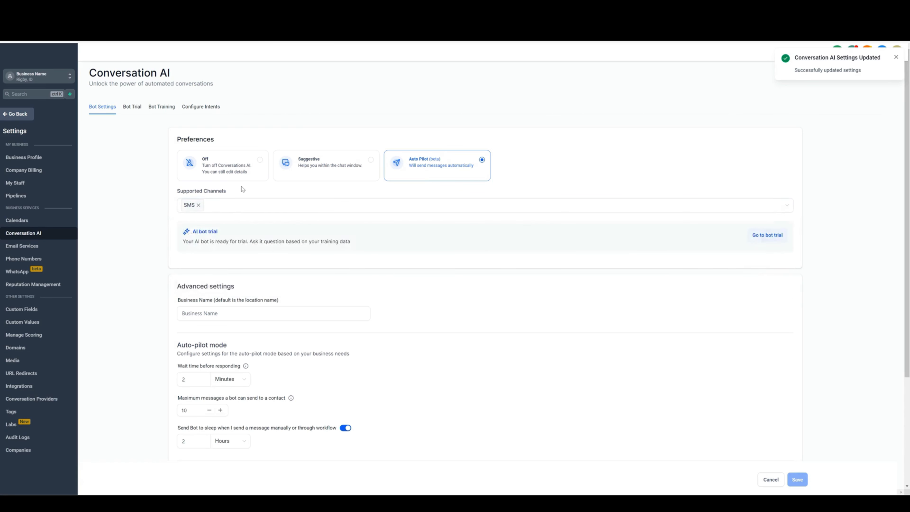